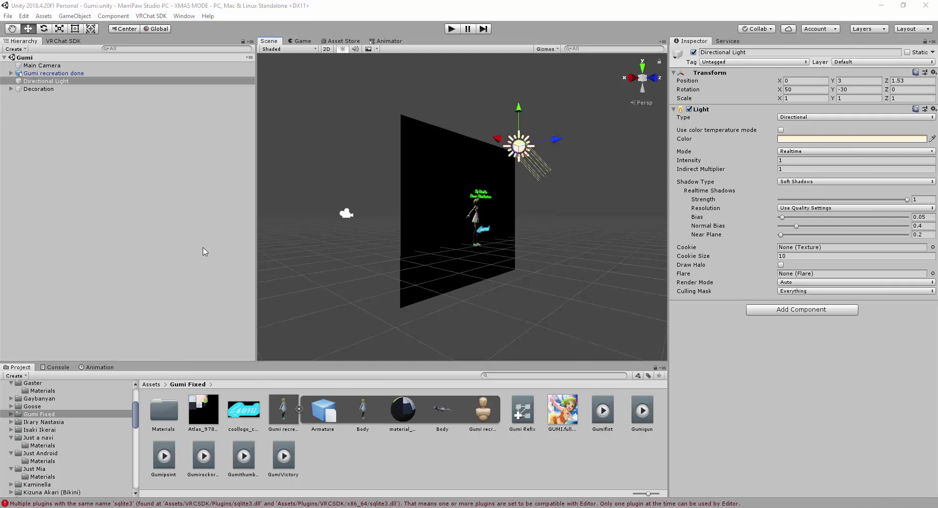
- Move the directional light along the Z axis to about 2.22, away from the avatar backdrop
left_click_drag(486, 194, 532, 169, "alt")
right_click_drag(531, 169, 539, 146)
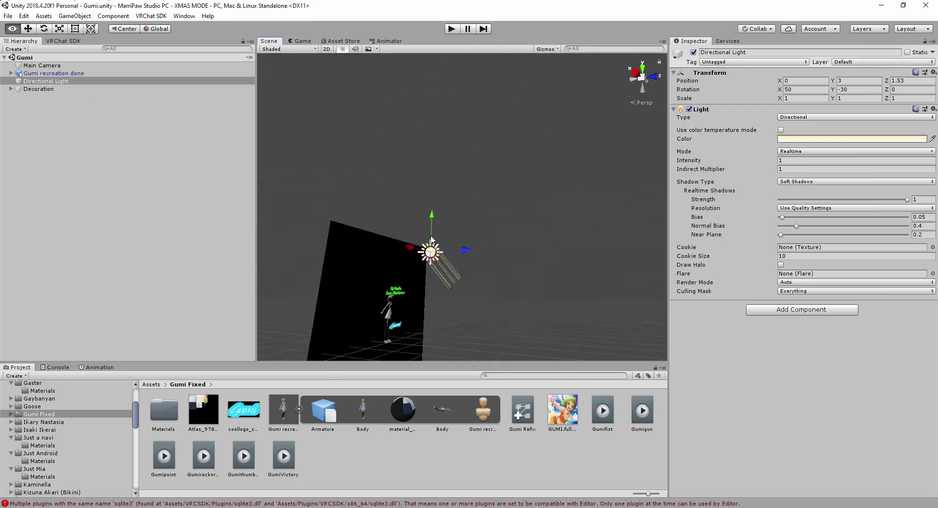
key("w")
right_click_drag(445, 249, 418, 299)
left_click_drag(519, 177, 548, 177)
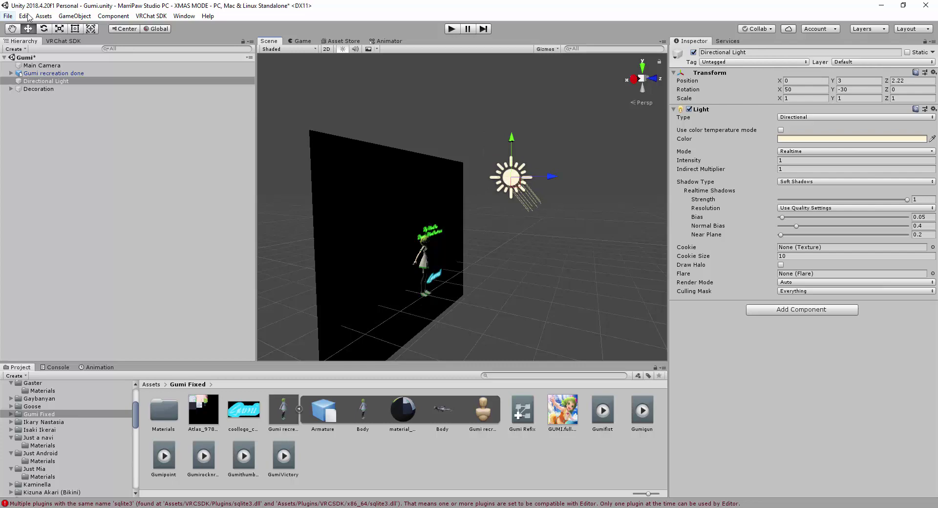
- Rotate the directional light so that it shines onto the front of the backdrop image, and deselect it
key("e")
left_click_drag(540, 144, 591, 205)
left_click_drag(591, 205, 553, 246, "alt")
left_click(556, 240)
- Select the Gumi avatar in the scene and auto-detect the lip sync visemes in its avatar descriptor
right_click_drag(553, 246, 490, 225)
key("d")
key("w")
left_click_drag(490, 225, 525, 225, "alt")
key("s")
right_click_drag(525, 226, 549, 212)
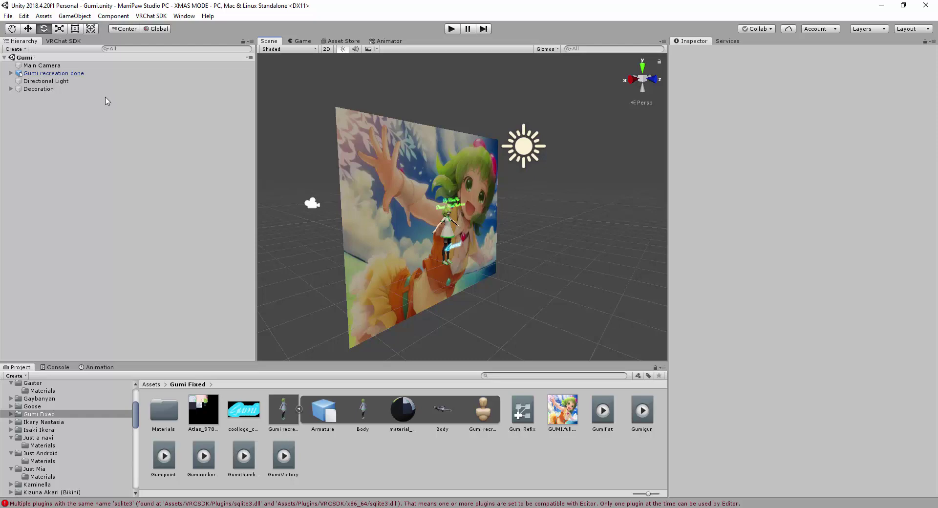
scroll(558, 193, "up", 4)
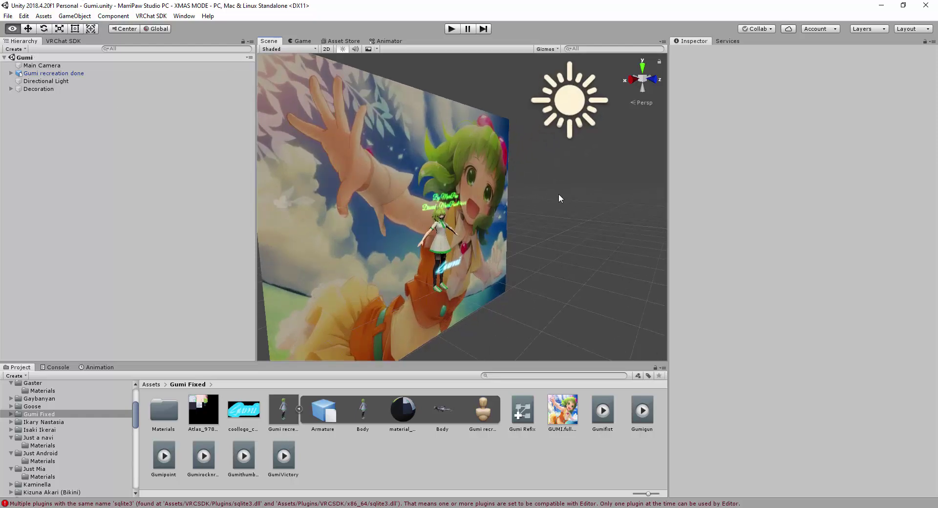
left_click_drag(558, 194, 534, 238, "alt")
key("w")
right_click_drag(534, 238, 519, 219)
key("d")
left_click(442, 198)
key("s")
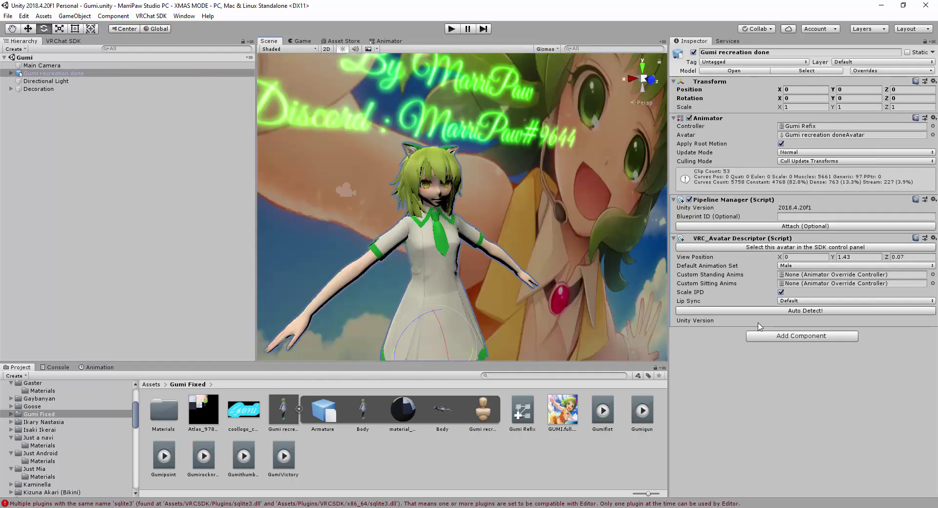
left_click(760, 311)
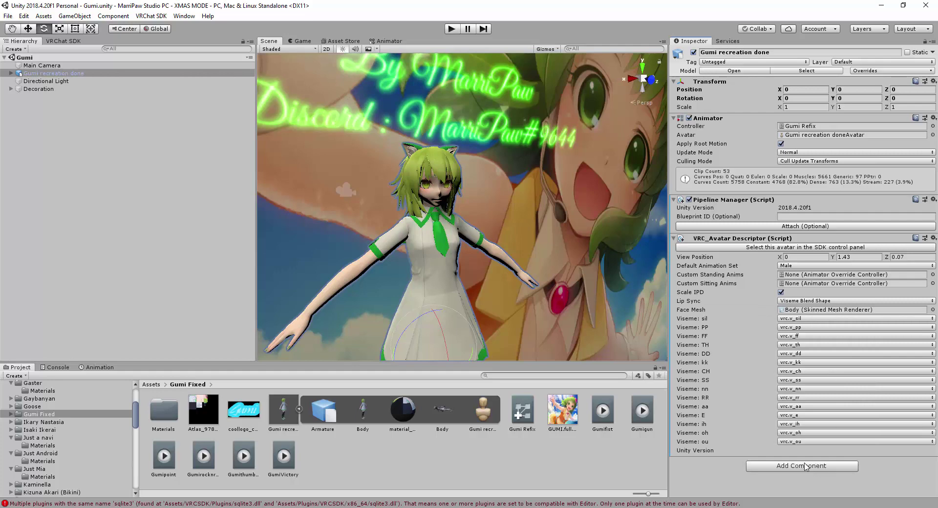
- Set the default animation set to Female and assign Gumi Refix as both the custom standing and custom sitting animations
left_click(791, 267)
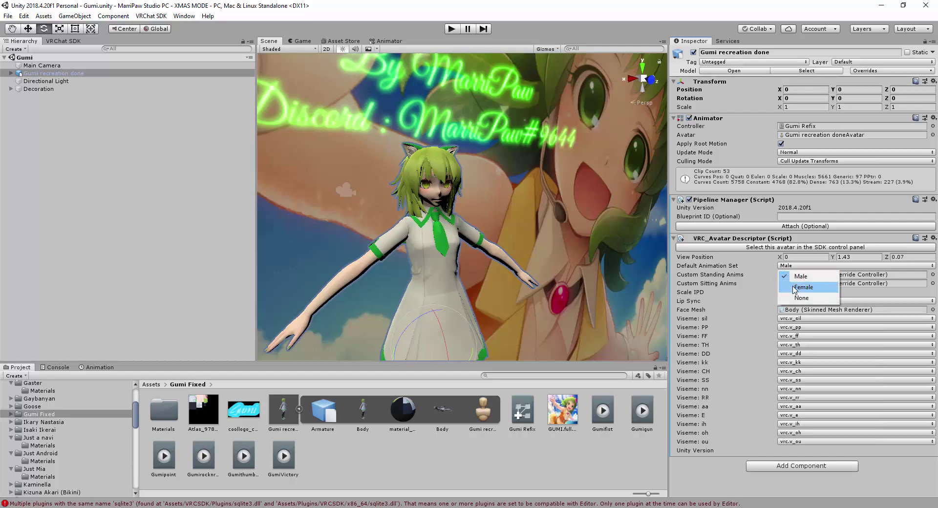
left_click(796, 287)
left_click_drag(524, 411, 803, 275)
left_click_drag(530, 419, 799, 283)
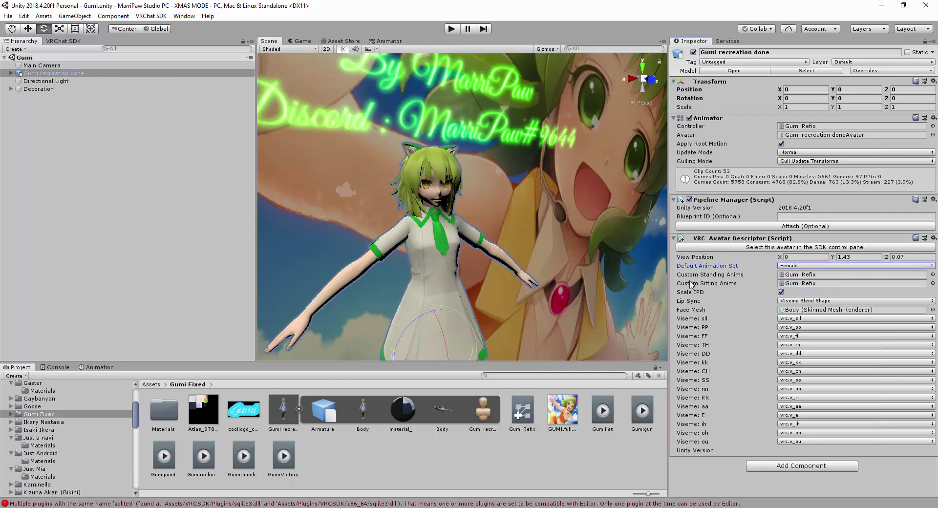
- Expand the avatar, select its Body mesh and examine the blend shapes and renderer settings down to the material
left_click_drag(655, 254, 259, 190, "alt")
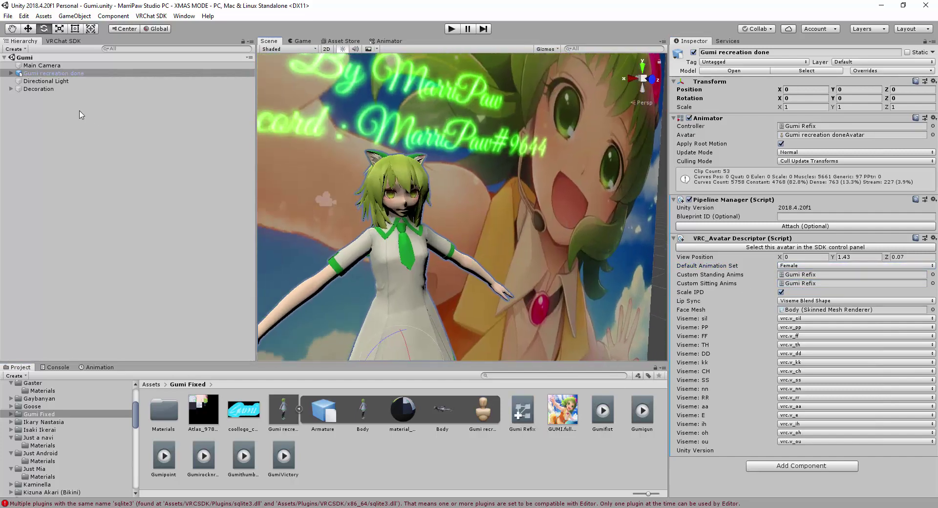
left_click(10, 73)
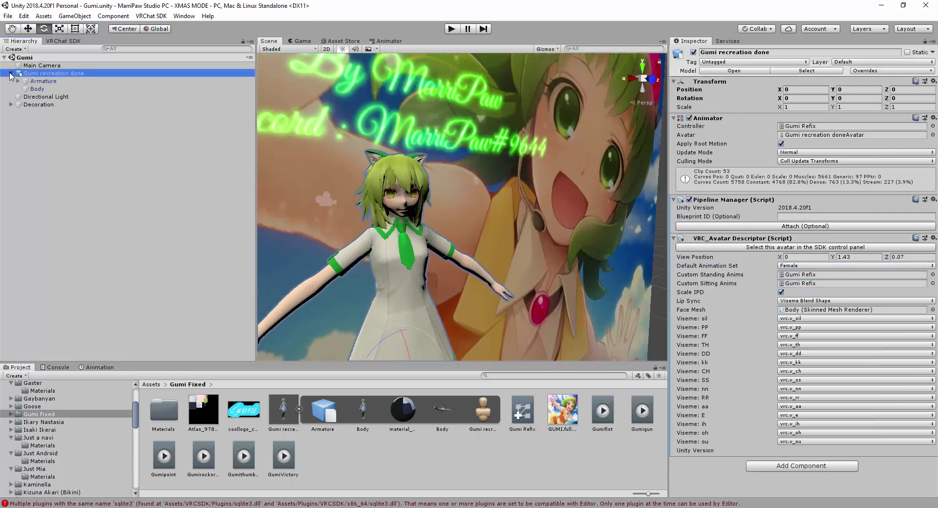
left_click(37, 89)
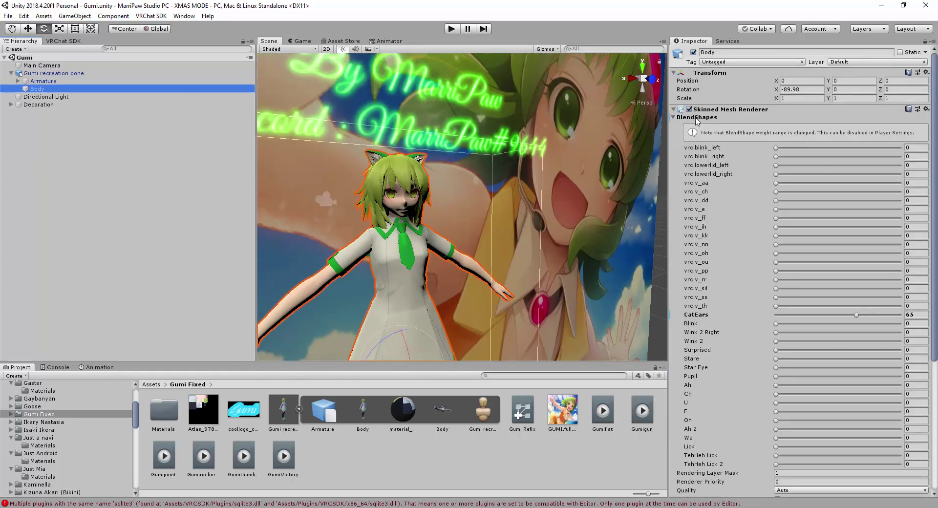
left_click(680, 117)
left_click(686, 118)
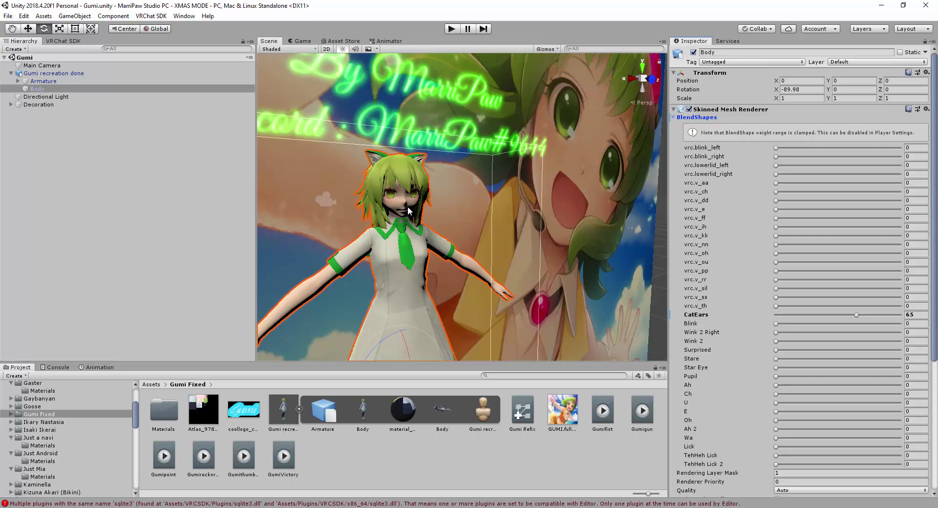
right_click_drag(408, 210, 404, 180)
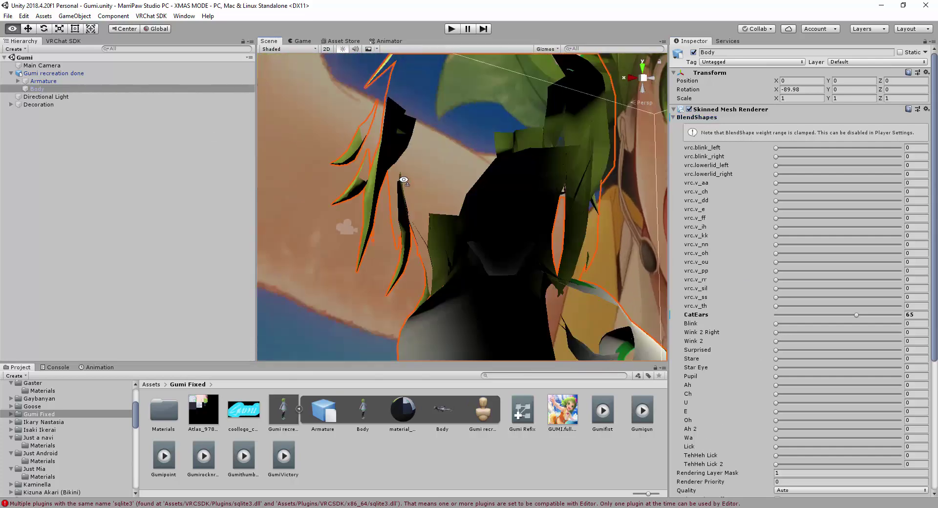
key("f")
scroll(777, 346, "down", 3)
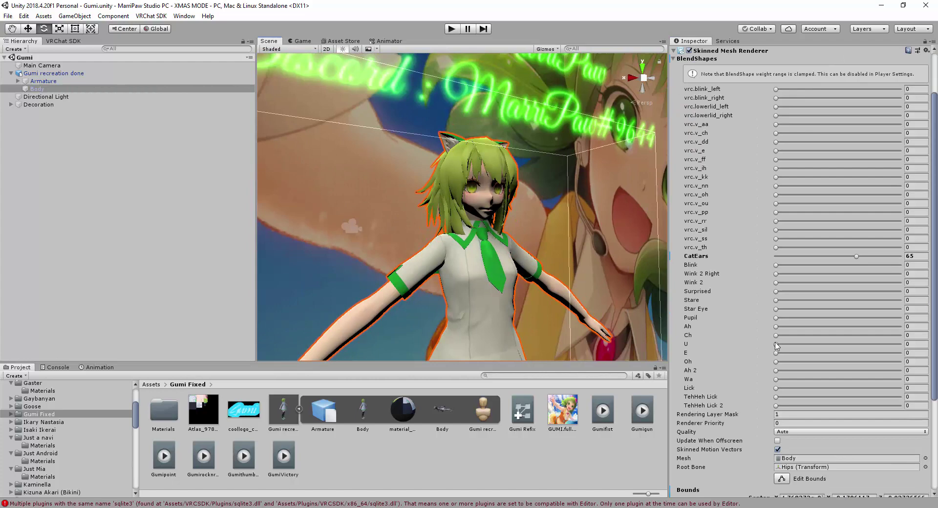
scroll(777, 346, "down", 7)
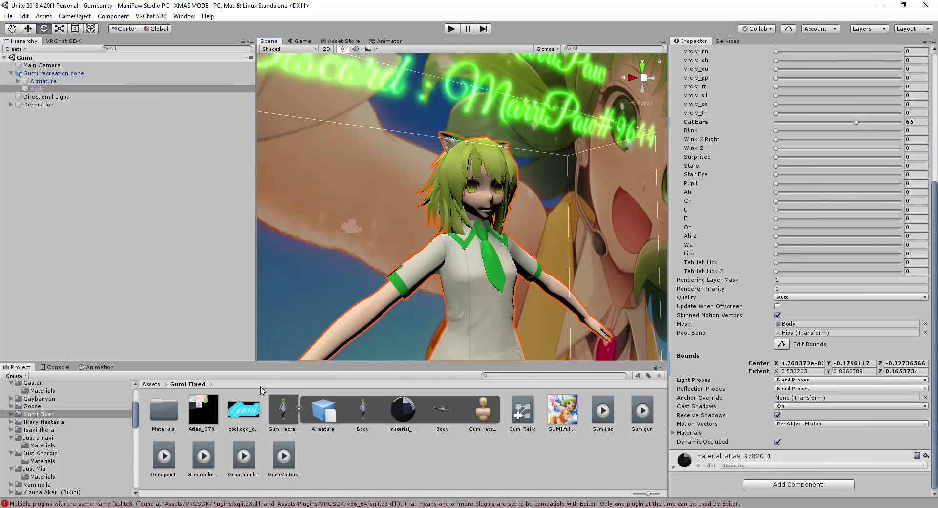
- Apply the Atlas_97820 texture to the avatar's body and set the material's shader to VRChat/Mobile/MatCap Lit
left_click_drag(208, 417, 489, 307)
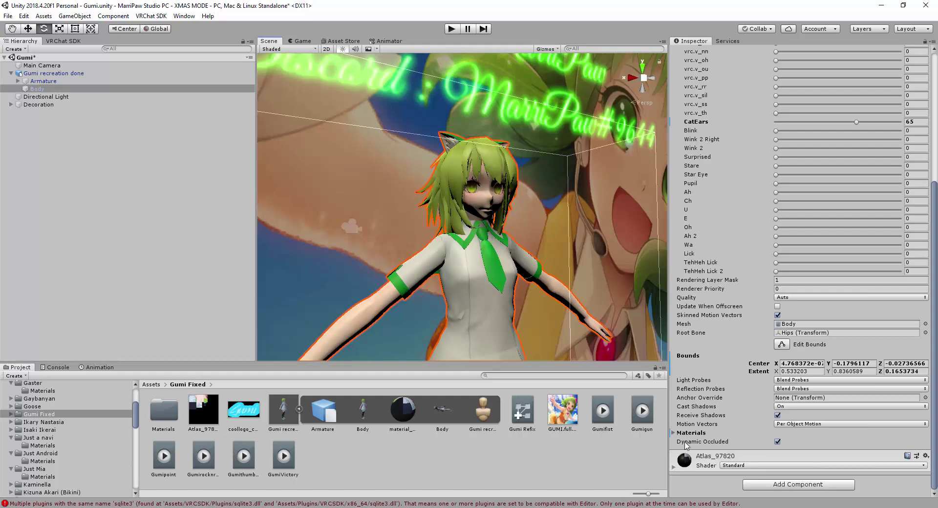
left_click(740, 465)
mouse_move(825, 434)
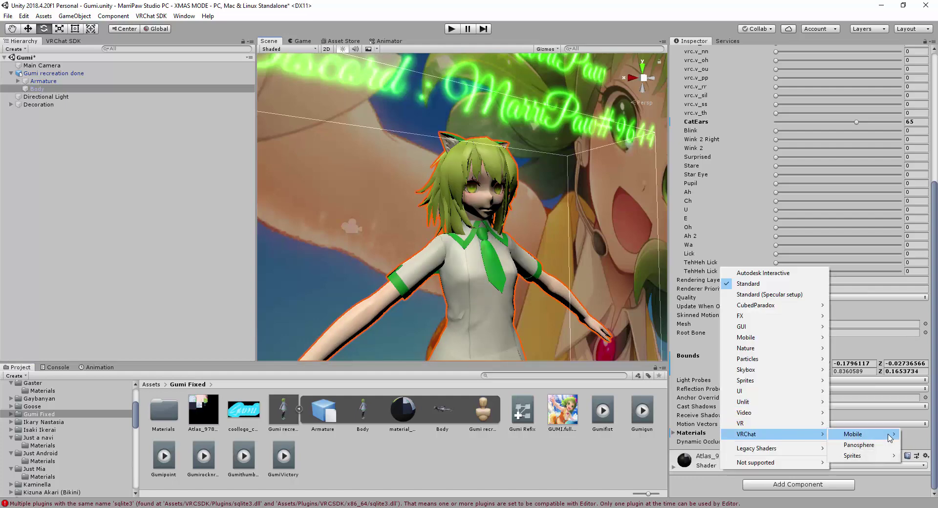
left_click(747, 477)
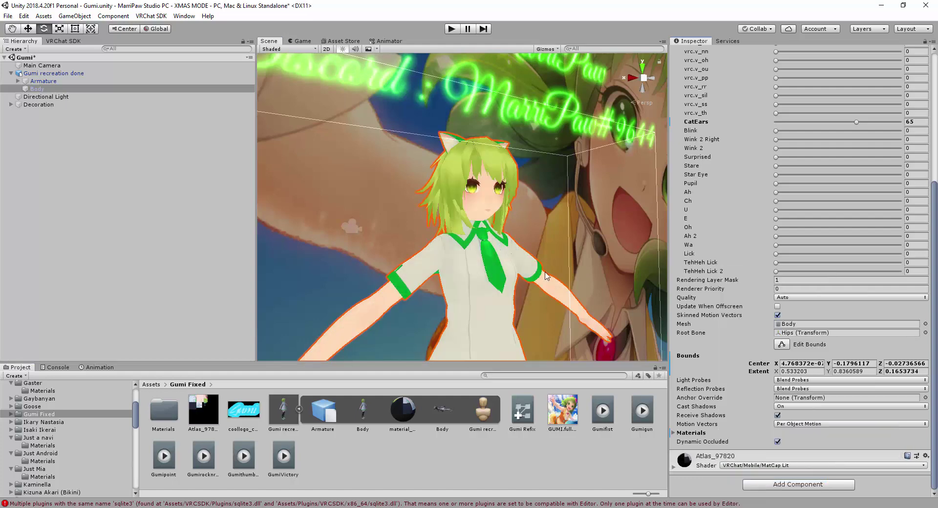
- Examine the avatar's Gumi Refix override controller and locate the clip assigned to FINGERPOINT
left_click_drag(546, 275, 584, 276, "alt")
scroll(842, 179, "up", 10)
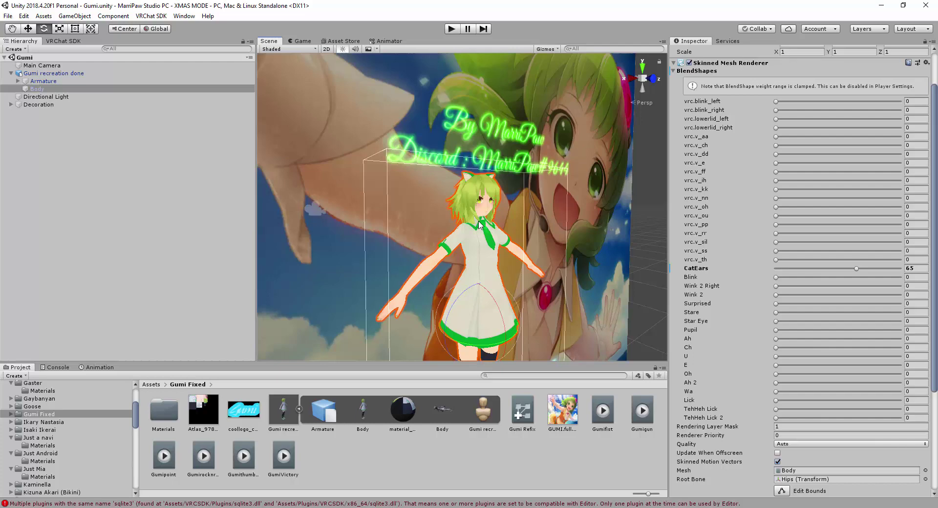
scroll(479, 224, "up", 12)
scroll(403, 300, "down", 7)
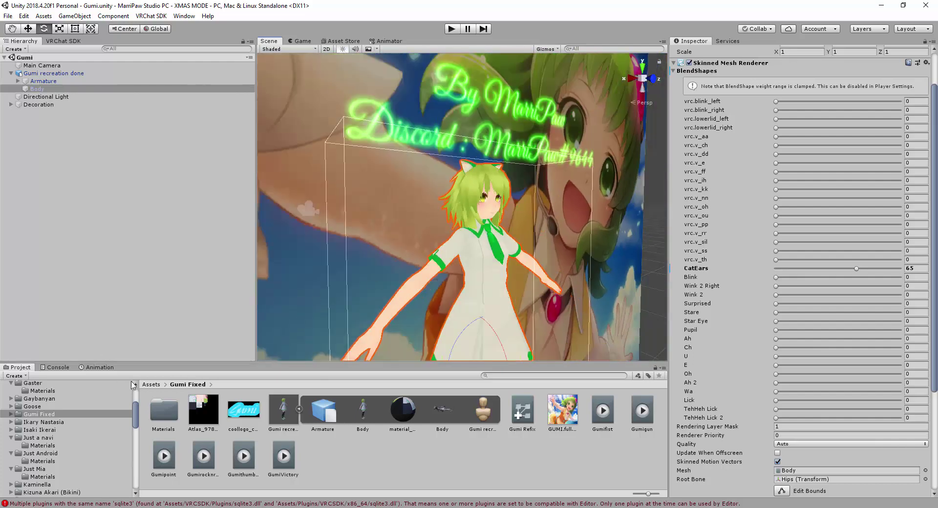
left_click(53, 73)
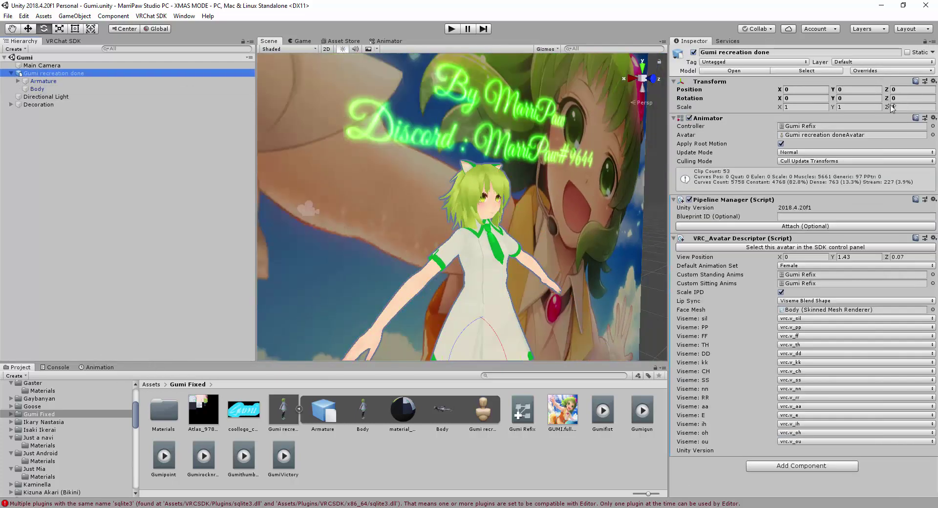
left_click(830, 126)
left_click(521, 414)
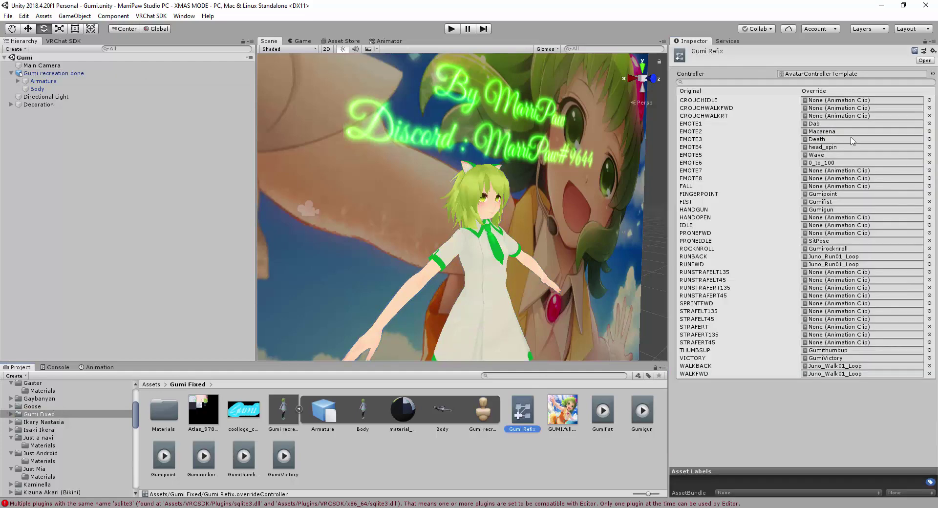
left_click(831, 197)
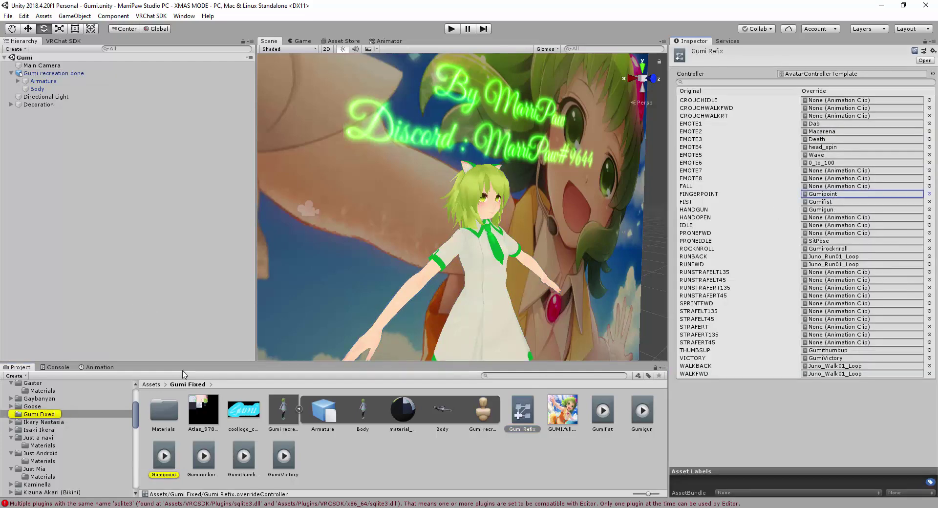
- Show the animation timeline for the avatar and choose the Gumipoint clip for editing
left_click(99, 367)
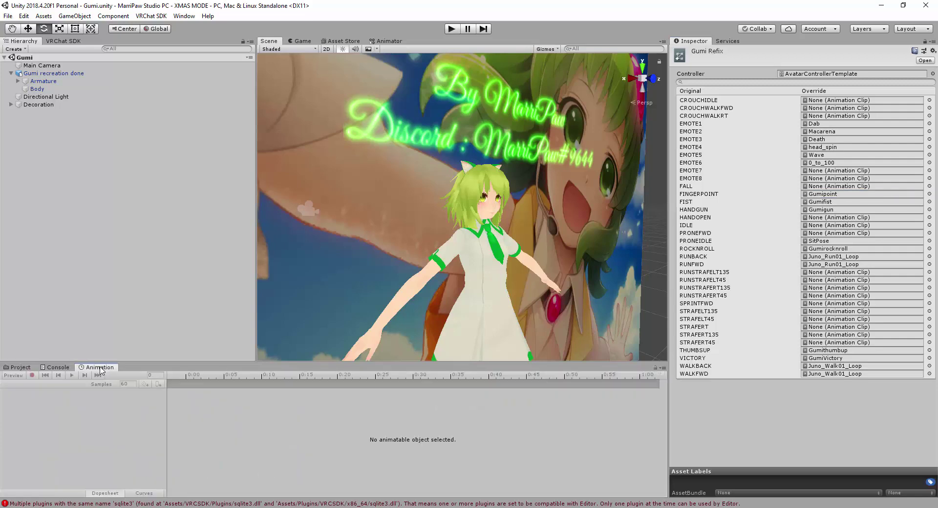
left_click(47, 73)
left_click(29, 383)
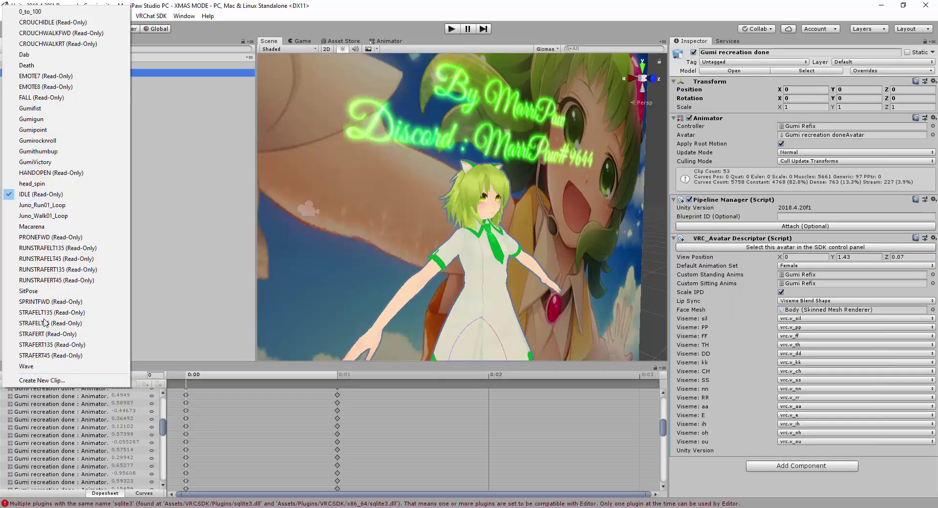
left_click(67, 130)
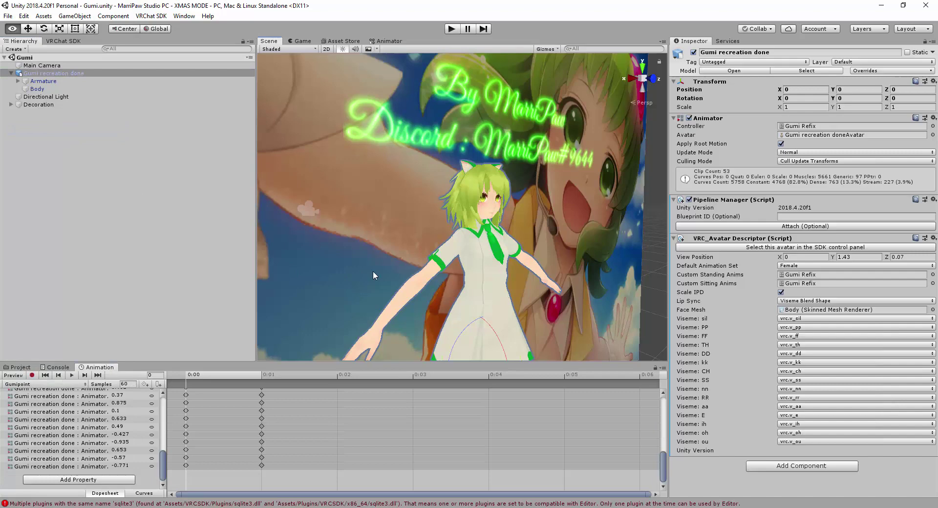
- Preview the Gumipoint pose on the avatar, view it from the front, and turn the preview off again
left_click_drag(374, 270, 289, 293, "alt")
right_click_drag(289, 292, 324, 293)
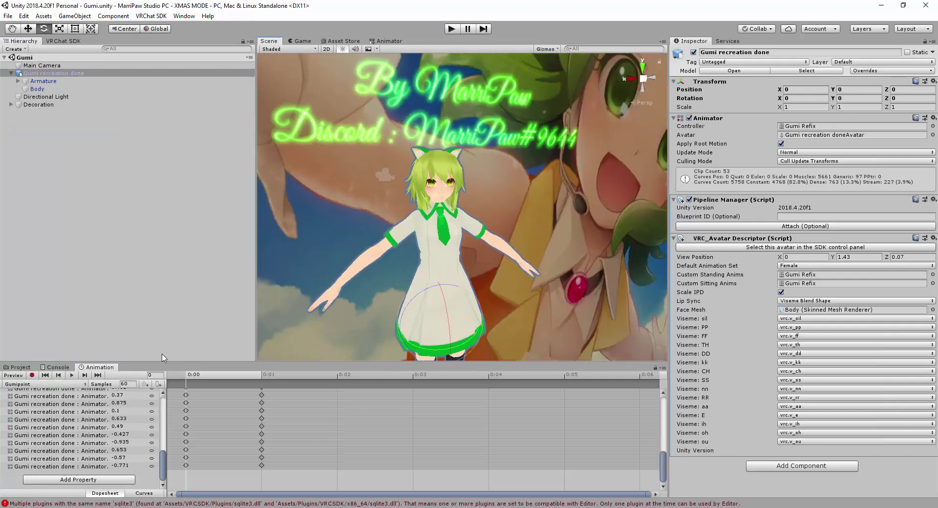
left_click(13, 376)
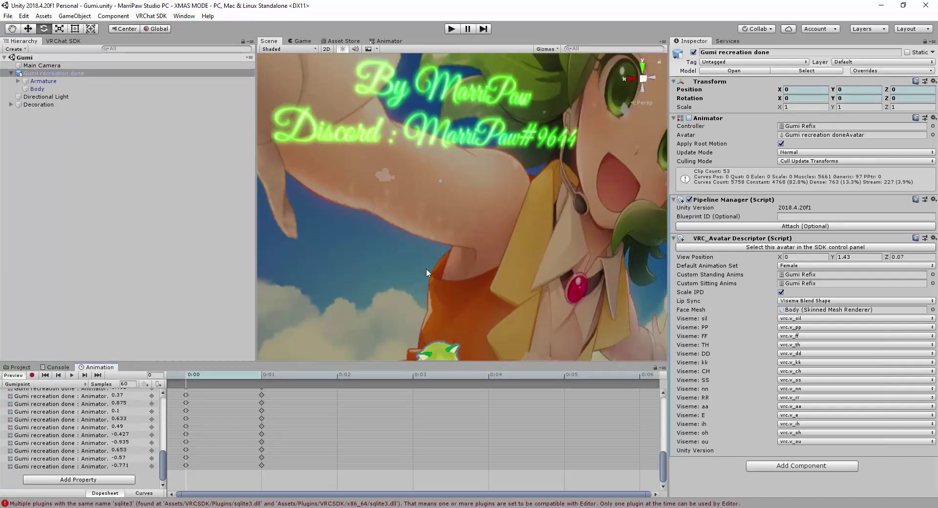
left_click_drag(426, 268, 494, 272, "alt")
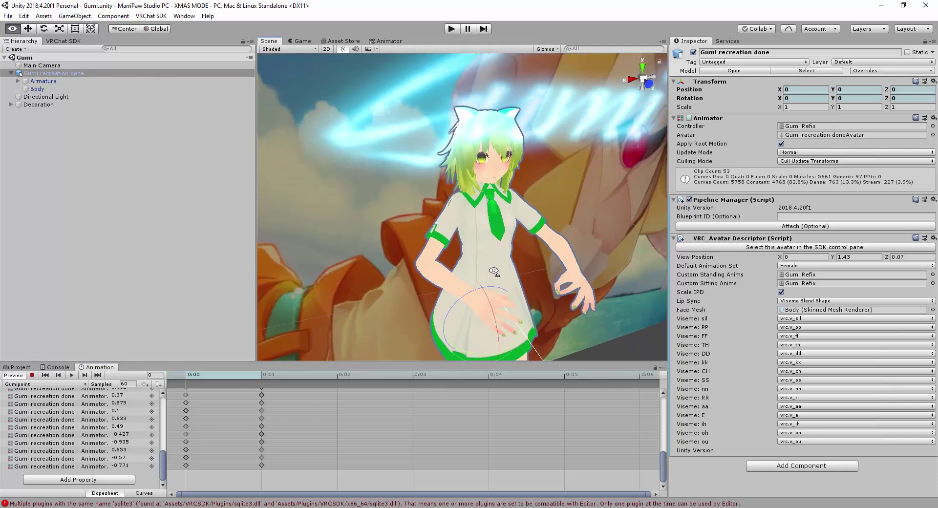
left_click(7, 376)
- Record a keyframe at 0:00 of the Gumipoint clip that sets the Body mesh's Star Eye blend shape to 100
right_click_drag(462, 115, 436, 186)
scroll(436, 186, "up", 4)
scroll(436, 185, "down", 4)
scroll(438, 185, "up", 4)
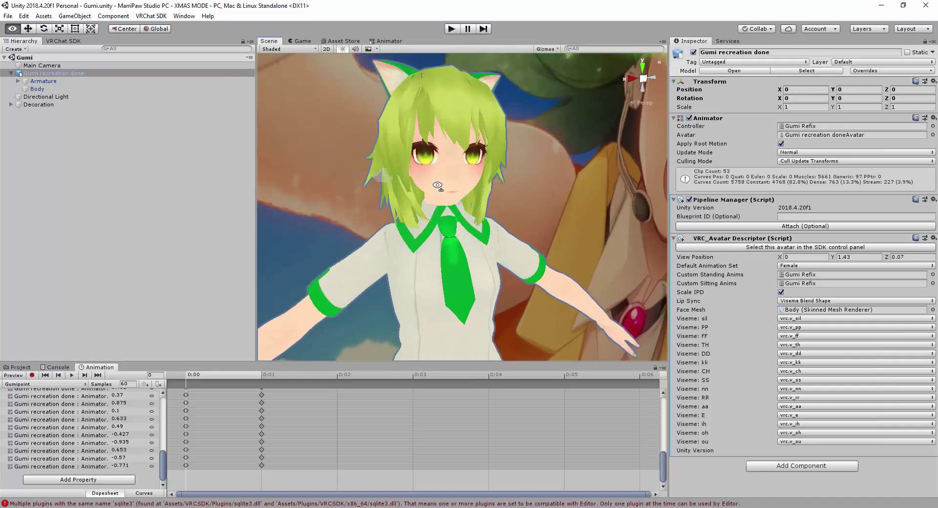
left_click(38, 88)
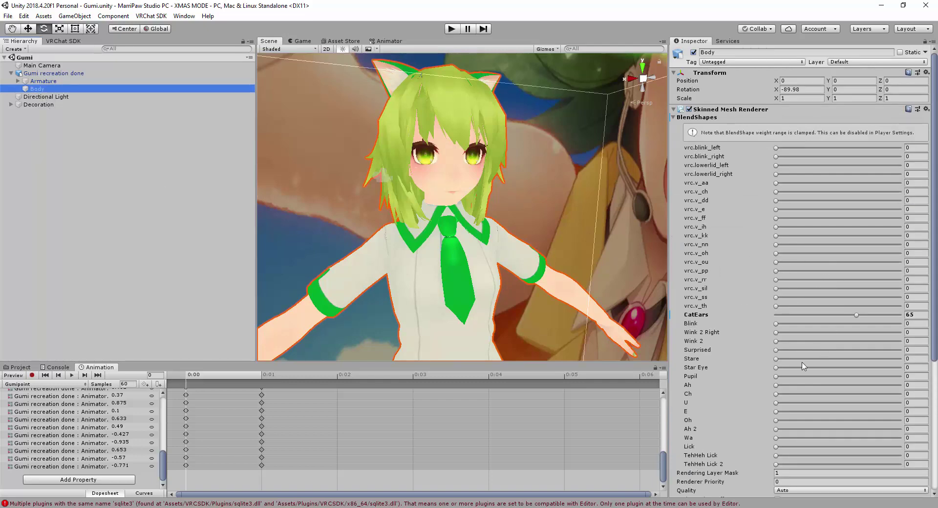
left_click(31, 375)
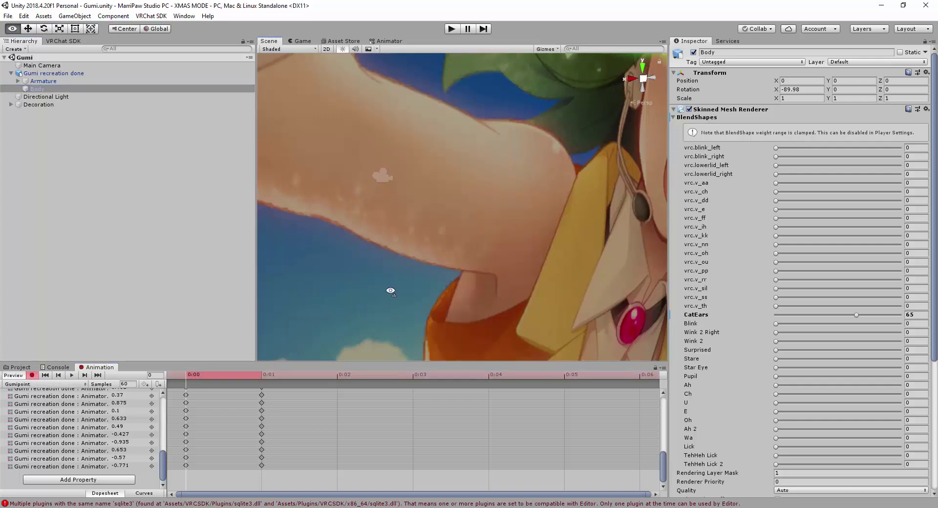
left_click_drag(454, 285, 335, 185, "alt")
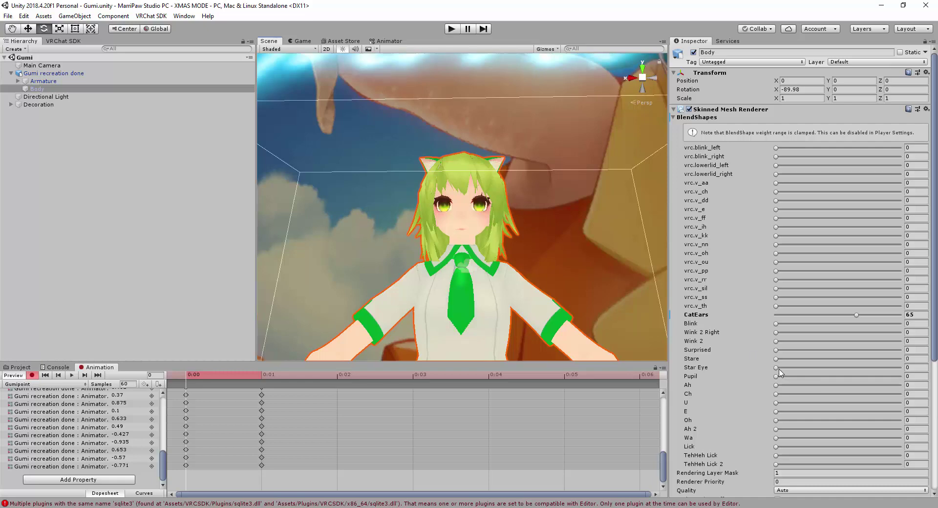
left_click_drag(778, 368, 925, 370)
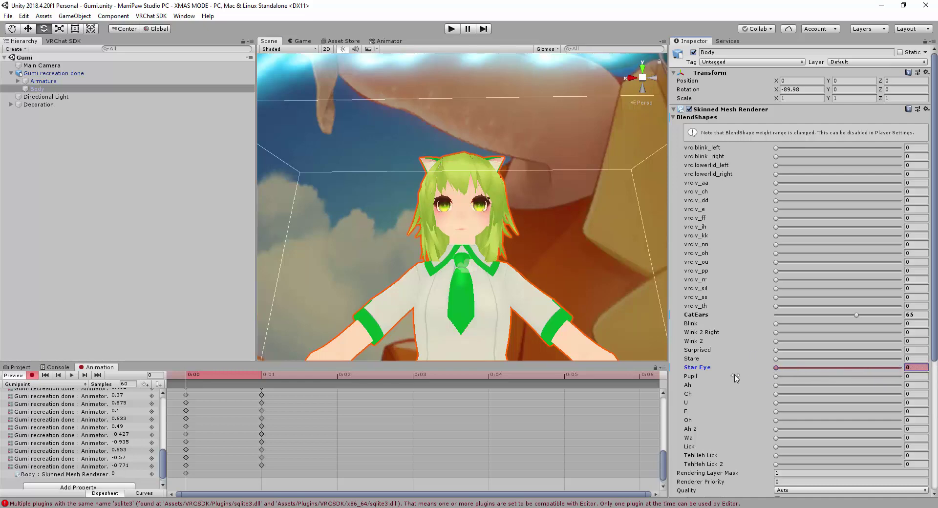
scroll(606, 272, "up", 5)
right_click_drag(605, 271, 619, 280)
scroll(619, 281, "down", 5)
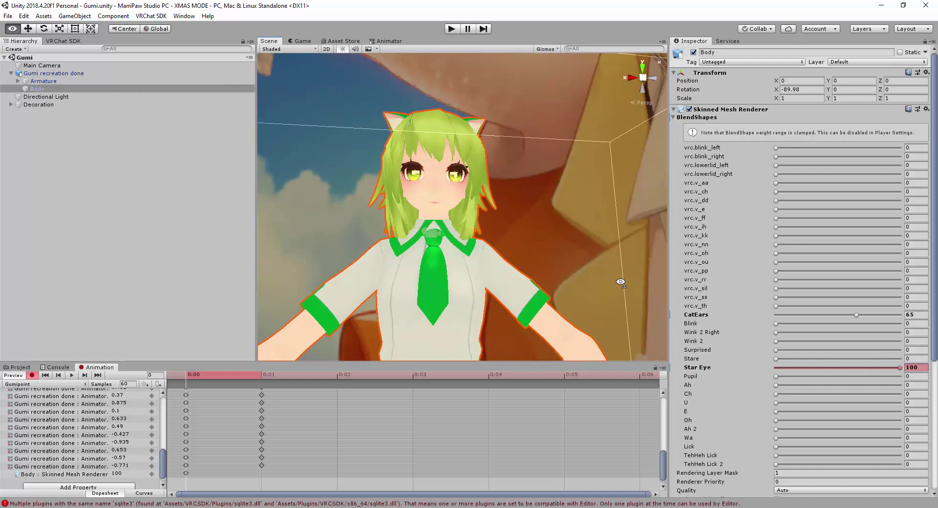
- Record the Body mesh's Stare blend shape at 100 and Star Eye at 0 on frame 0:00 of Gumipoint, and end recording
left_click_drag(811, 369, 918, 360)
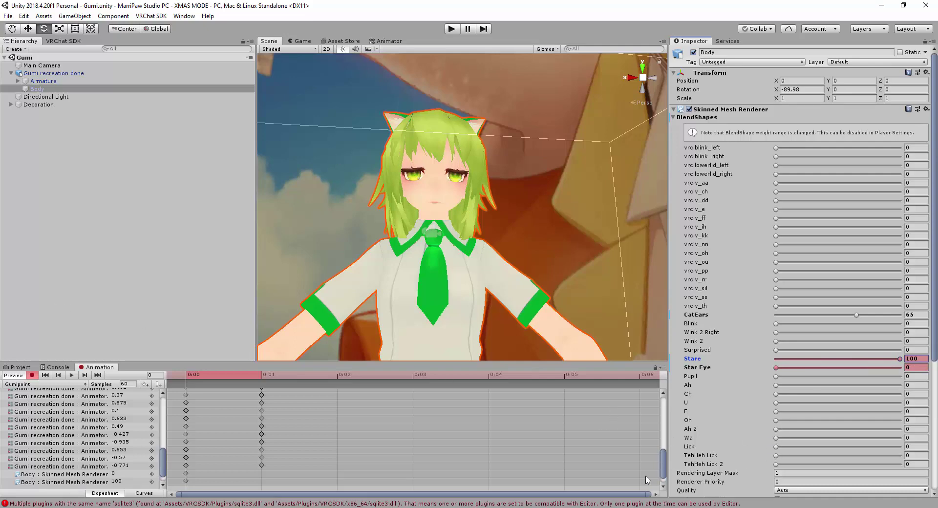
left_click(43, 384)
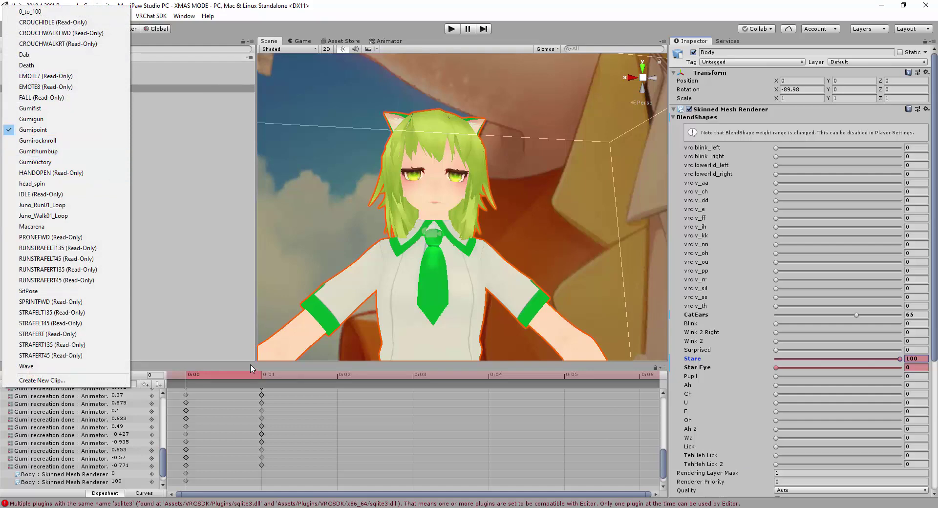
left_click(225, 383)
left_click(32, 375)
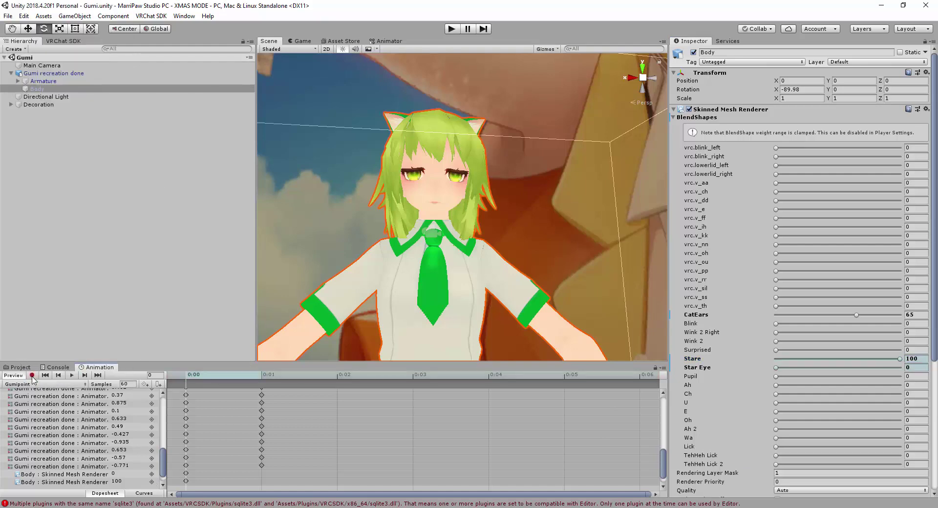
left_click(13, 375)
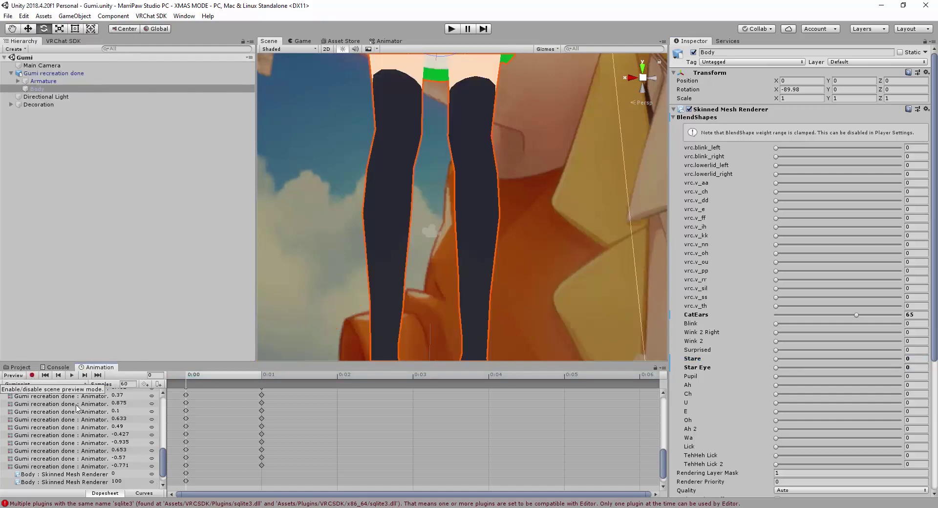
- Delete the unneeded Star Eye keyframe from the Gumipoint clip and copy the Stare keyframe to 0:01
left_click(186, 482)
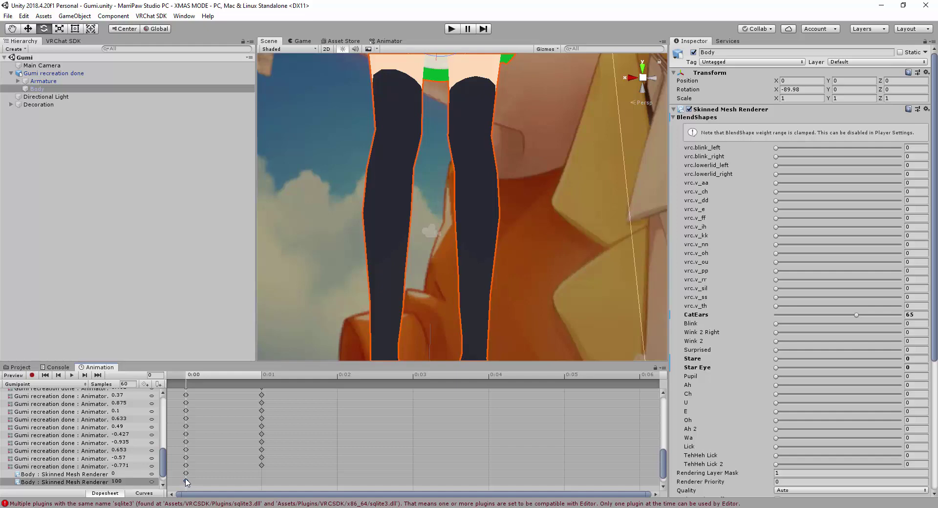
left_click(186, 479)
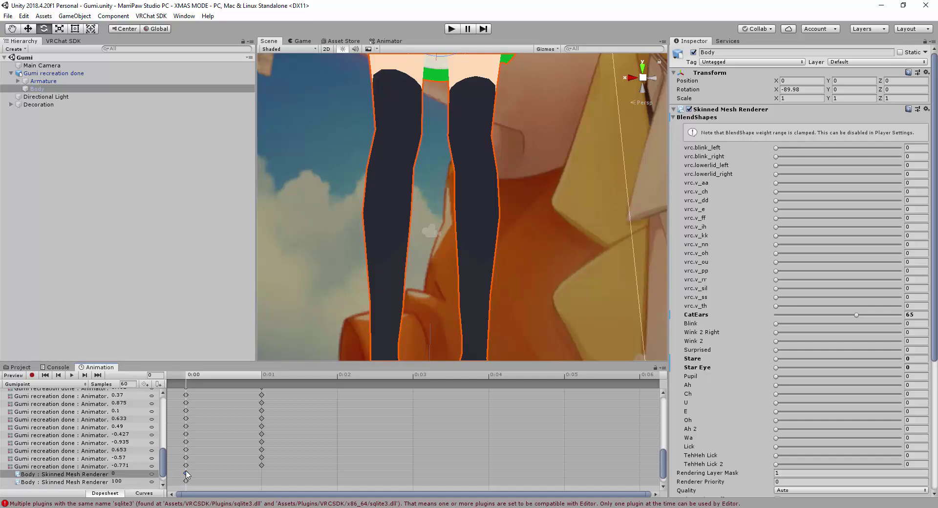
key("Delete")
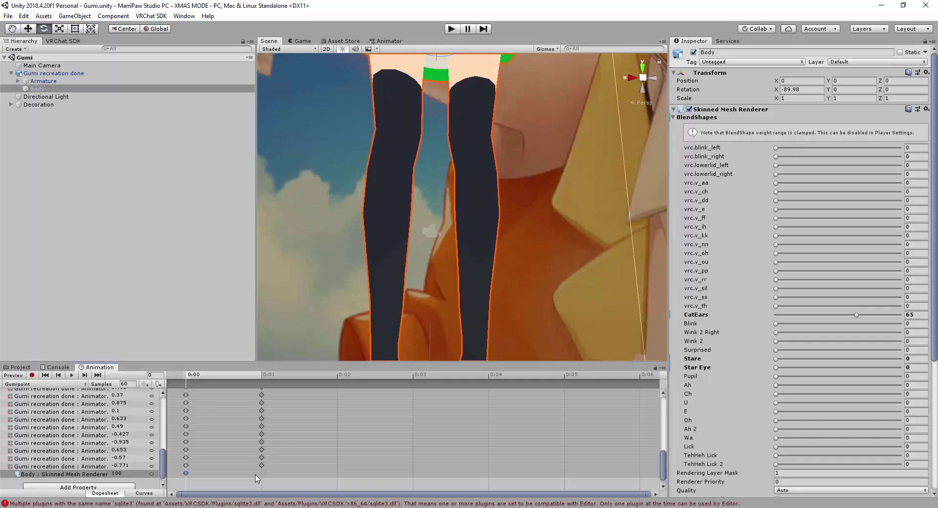
left_click(262, 478)
left_click(264, 376)
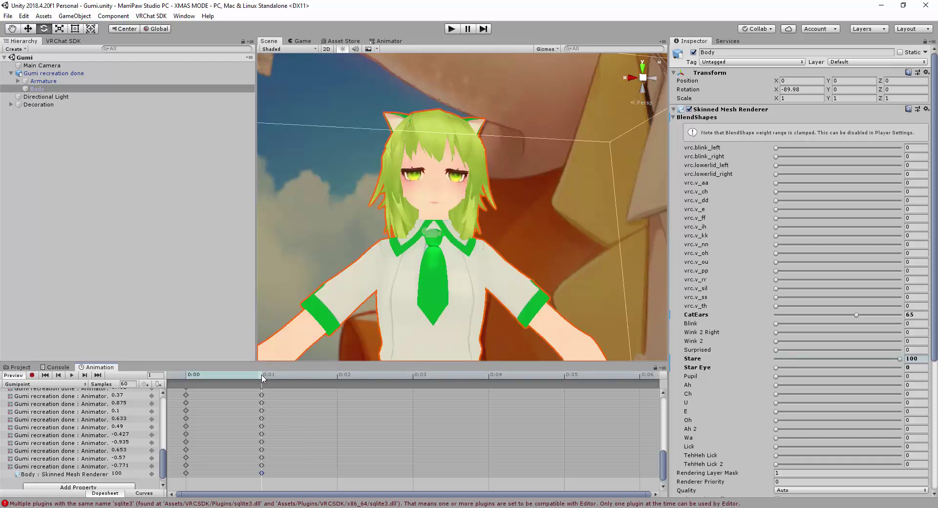
left_click(17, 376)
right_click_drag(519, 176, 502, 260)
key("s")
key("w")
key("s")
key("w")
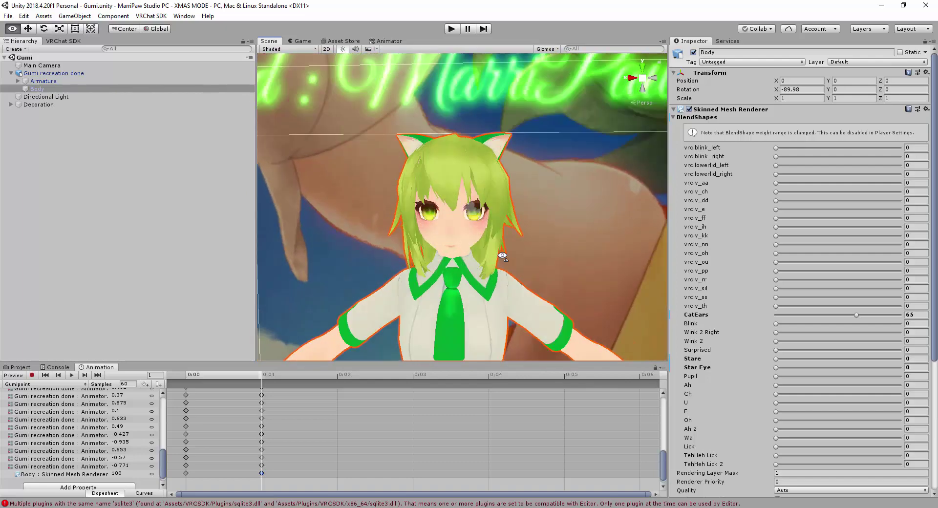
mouse_move(391, 245)
right_mouse_down()
mouse_move(385, 382)
mouse_move(409, 251)
right_mouse_up()
key("s")
key("w")
key("f")
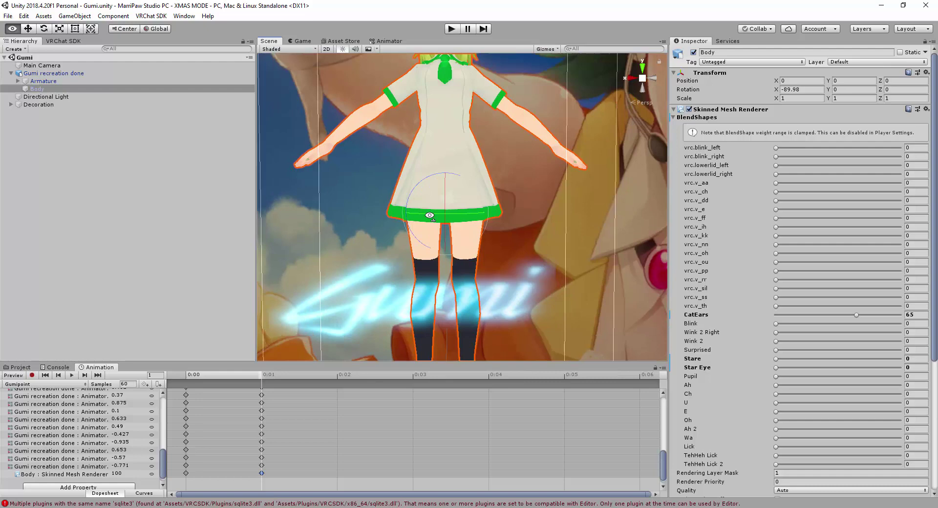
- Switch the animation timeline to the Gumigun clip and preview it with the avatar's face in close view
left_click(27, 385)
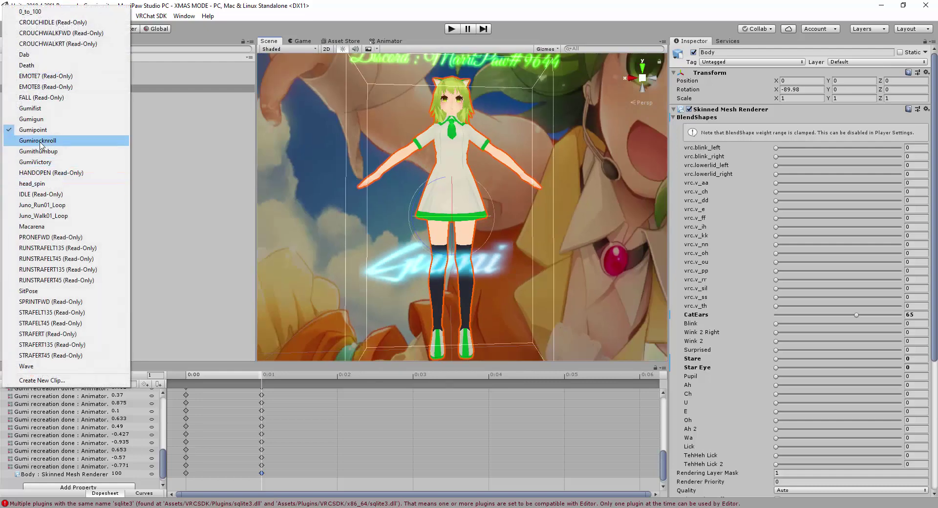
left_click(32, 119)
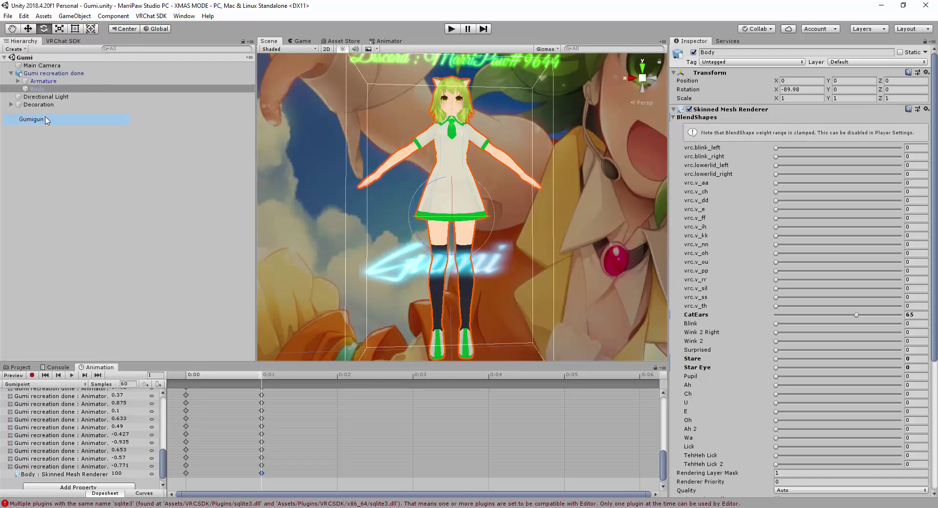
left_click(14, 377)
key("w")
mouse_move(408, 264)
right_mouse_down()
mouse_move(394, 342)
mouse_move(397, 259)
right_mouse_up()
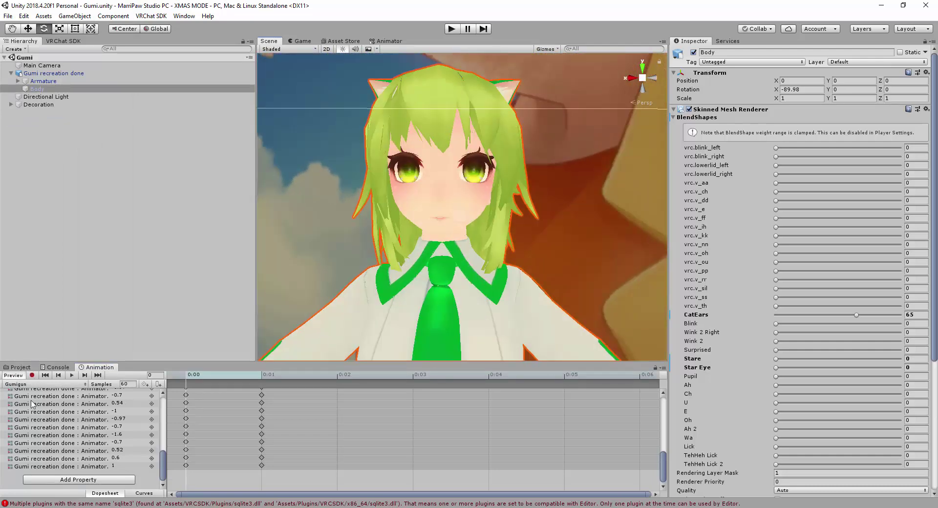
- Record keyframes at 0:00 of the Gumigun clip setting the Body's Surprised blend shape to 100 and Pupil to 80
left_click(36, 376)
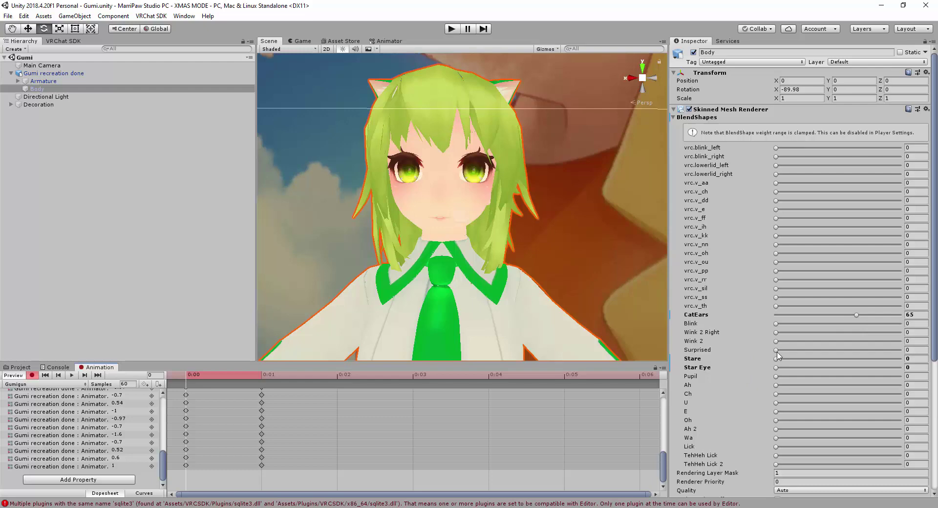
left_click_drag(786, 351, 937, 337)
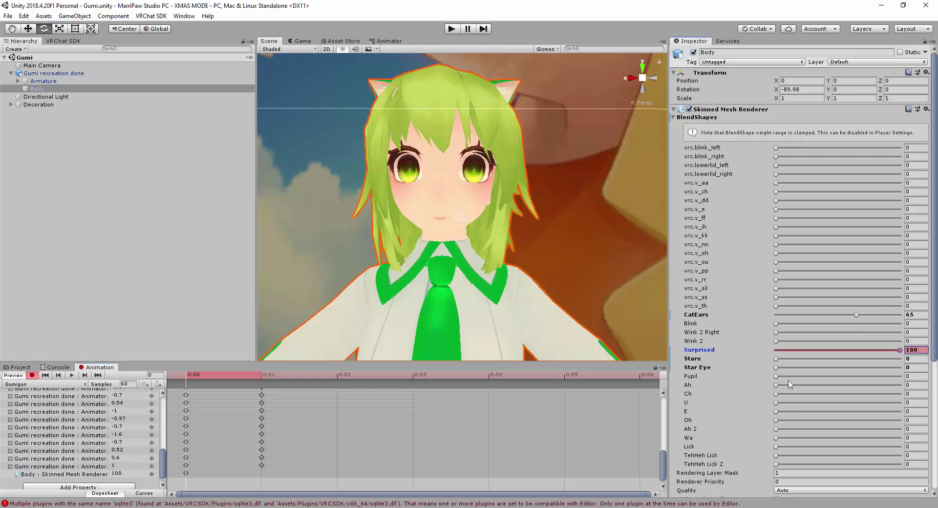
left_click_drag(787, 377, 926, 375)
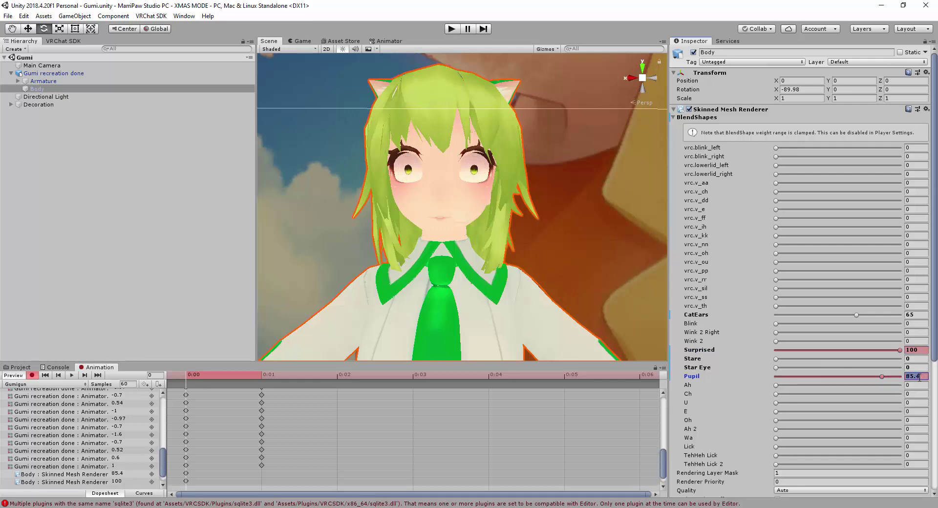
type("80")
left_click(31, 376)
left_click(22, 377)
- Copy the Surprised and Pupil keyframes from 0:00 to 0:01 in the Gumigun clip
scroll(384, 321, "down", 5)
right_click_drag(383, 320, 365, 287)
left_click_drag(199, 473, 182, 489)
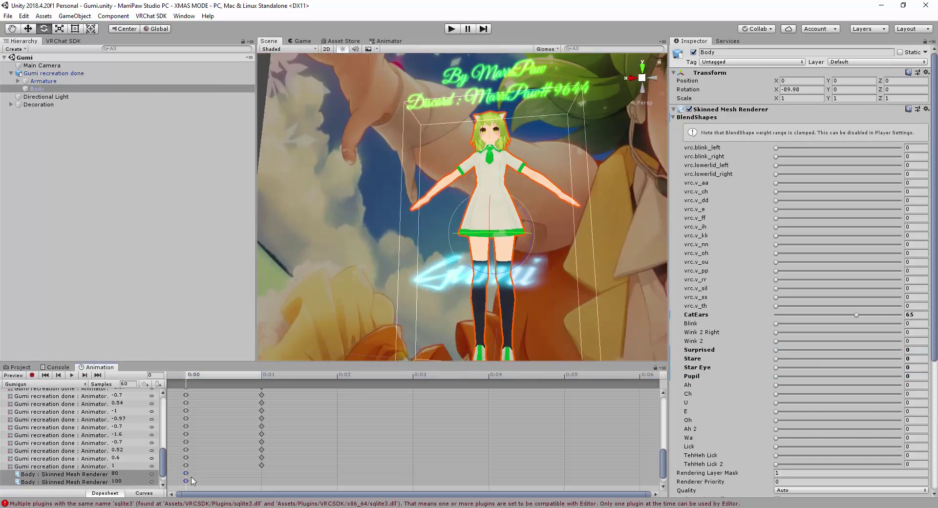
left_click(263, 375)
key("ctrl+v")
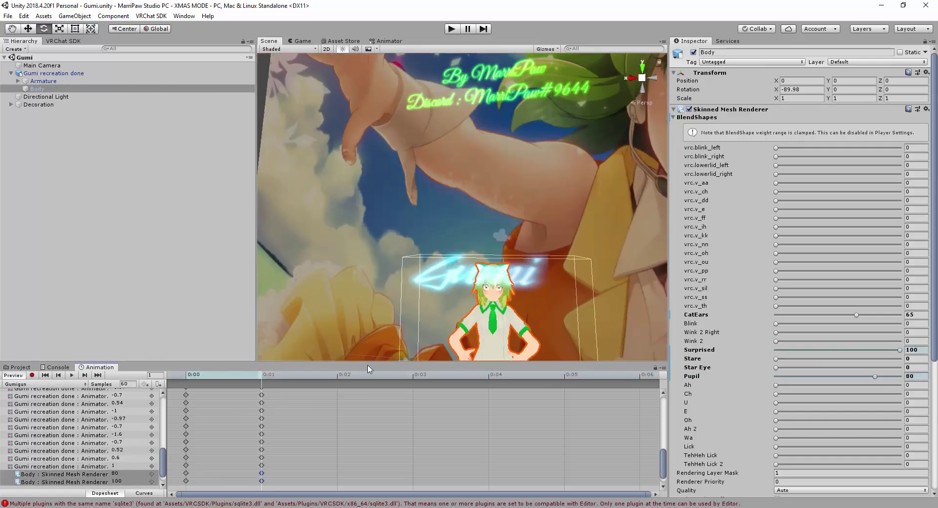
- Toggle the Gumigun preview to compare the avatar's posed expression with its default pose, leaving the preview off
scroll(401, 273, "down", 2)
left_click(14, 376)
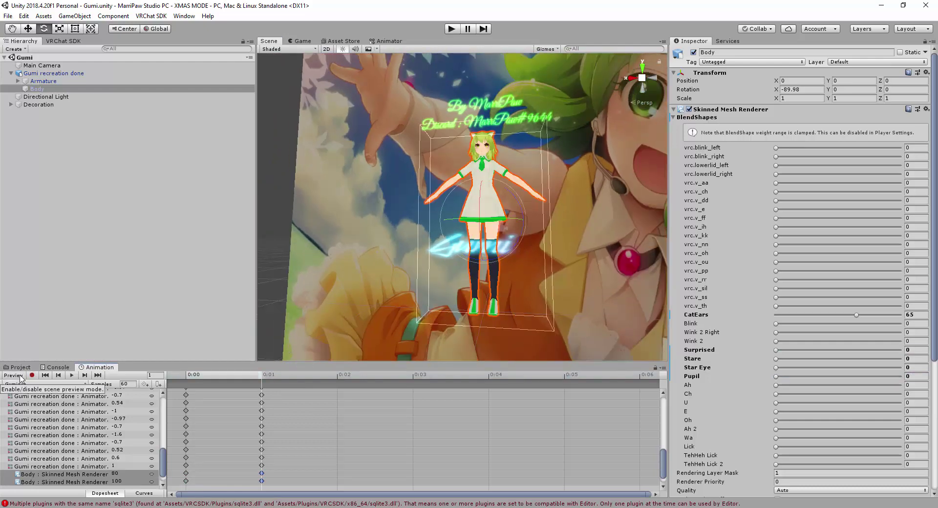
left_click(15, 376)
left_click(20, 376)
left_click(20, 375)
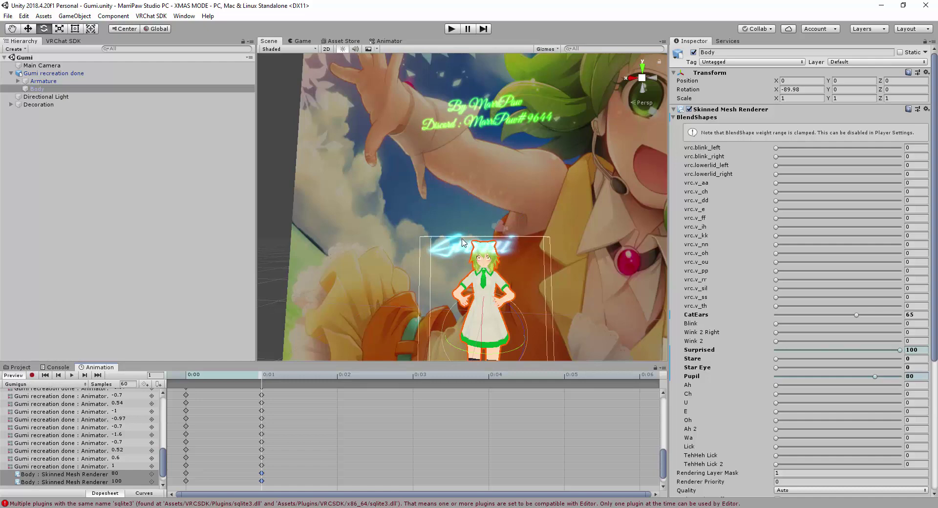
left_click(12, 374)
right_click_drag(475, 212, 535, 258)
key("s")
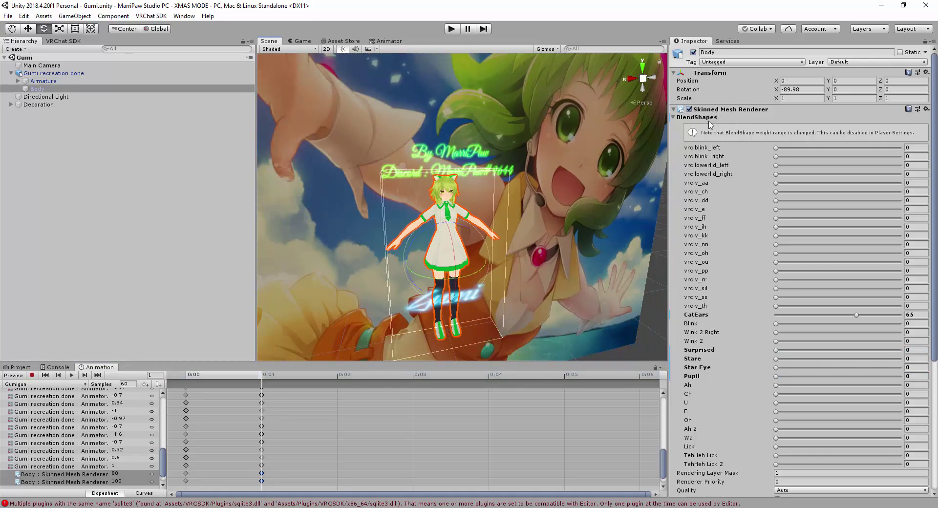
key("w")
right_click_drag(382, 162, 465, 159)
key("s")
key("w")
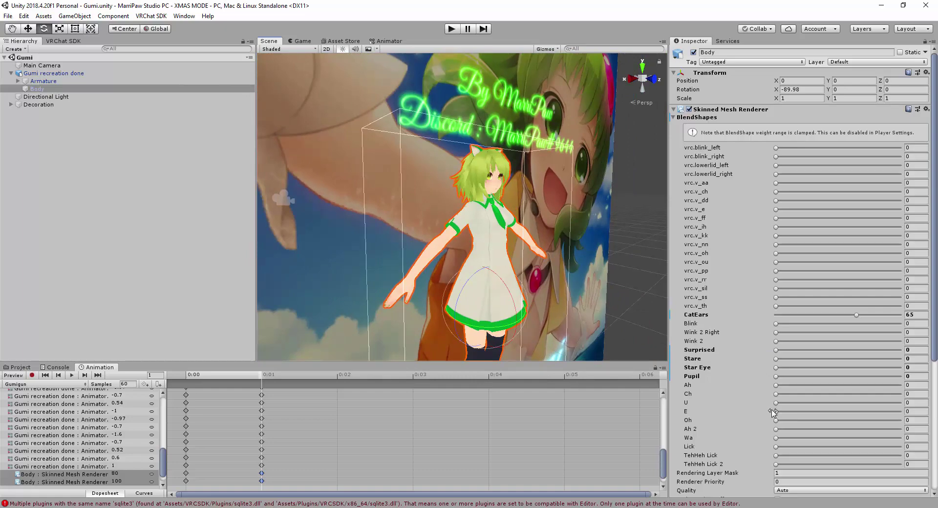
right_click_drag(444, 62, 444, 151)
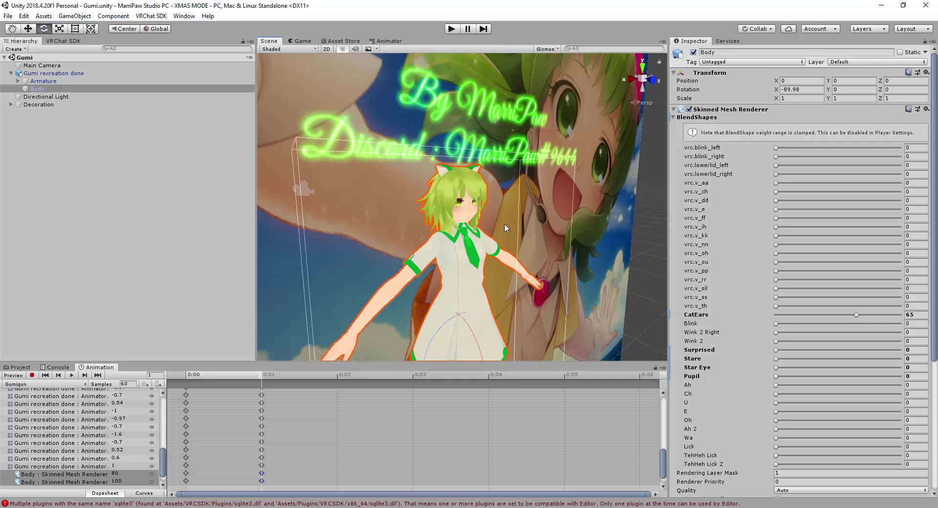
right_click_drag(505, 224, 508, 247)
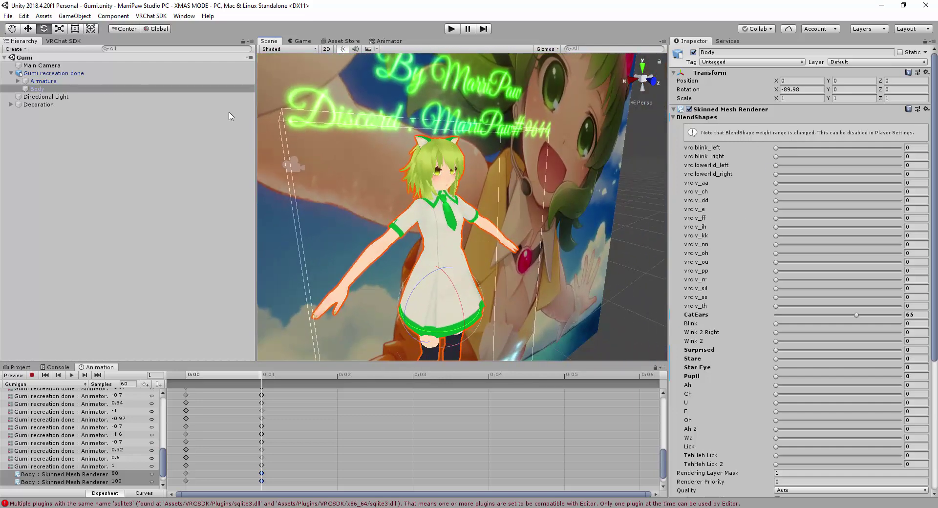
right_click_drag(546, 204, 526, 195)
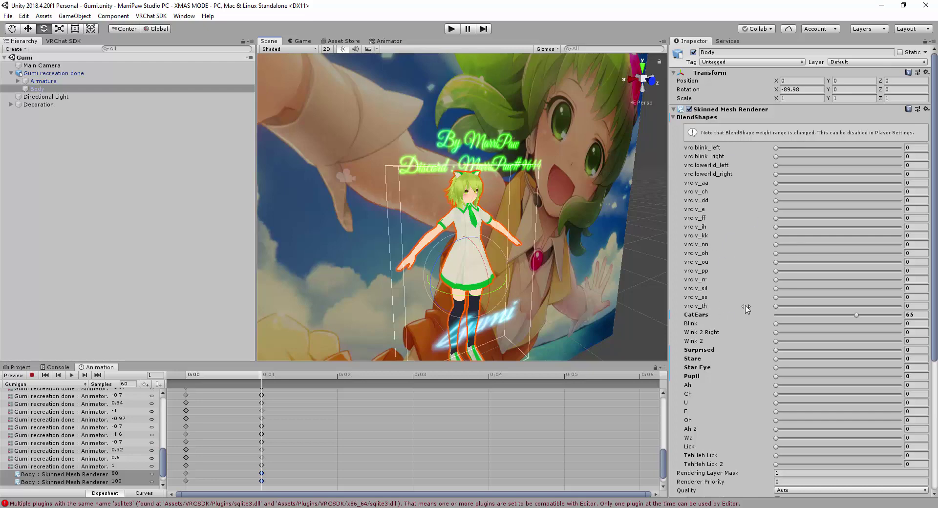
key("w")
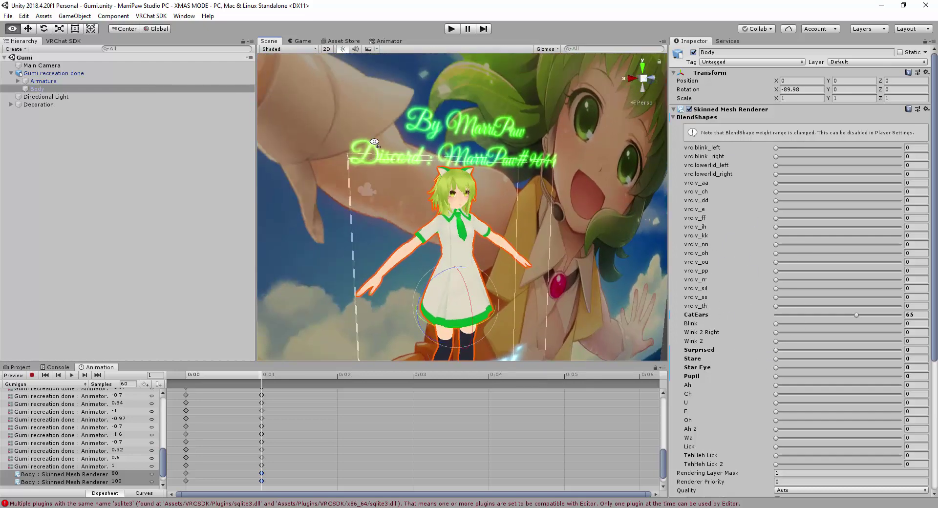